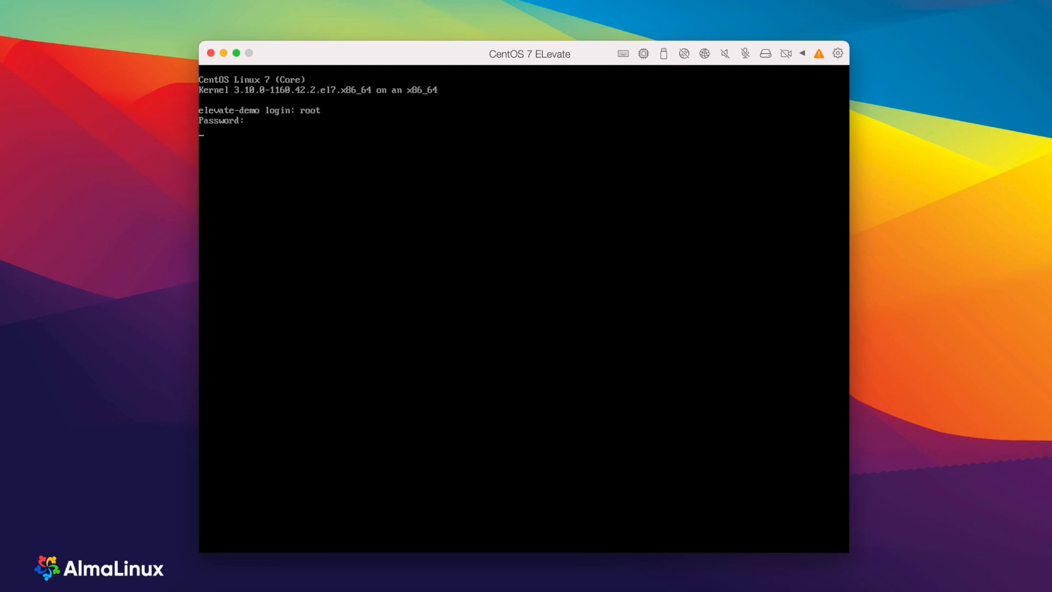
pyautogui.write('cat /e')
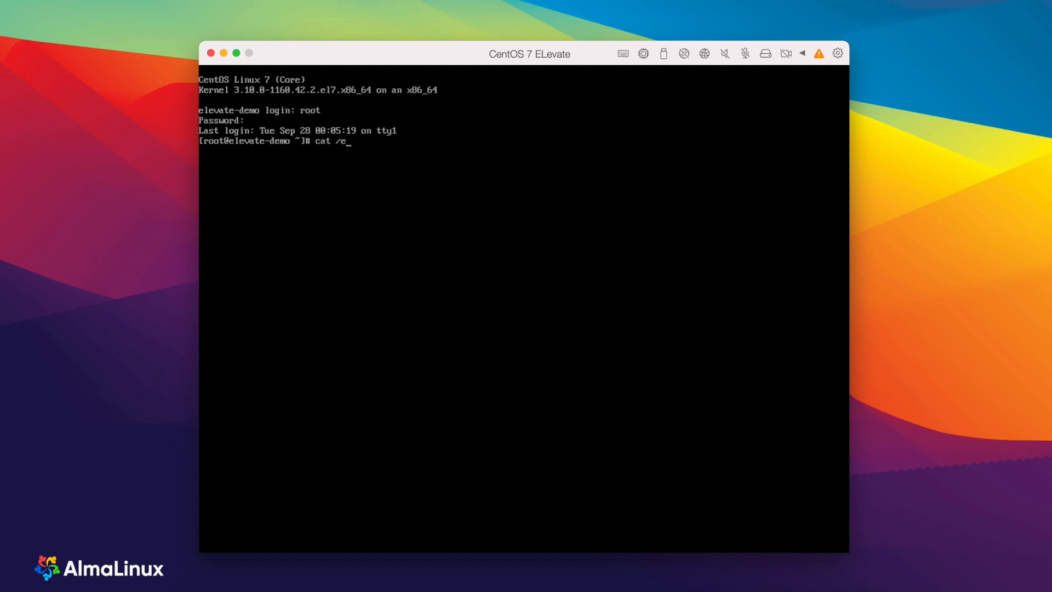
pyautogui.write('tc/os-release')
# Show /etc/os-release reporting CentOS Linux 7, then yum install leapp-upgrade and leapp-data-almalinux with dependencies.
pyautogui.press('Return')
pyautogui.write('y')
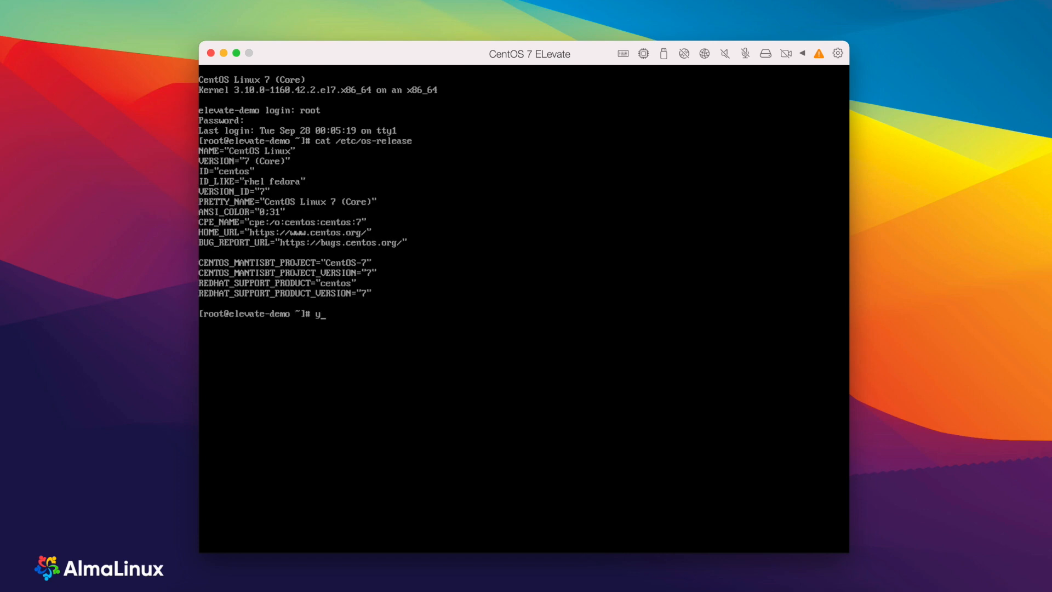
pyautogui.write('um insta')
pyautogui.write('ll leapp')
pyautogui.write('-upgrade ')
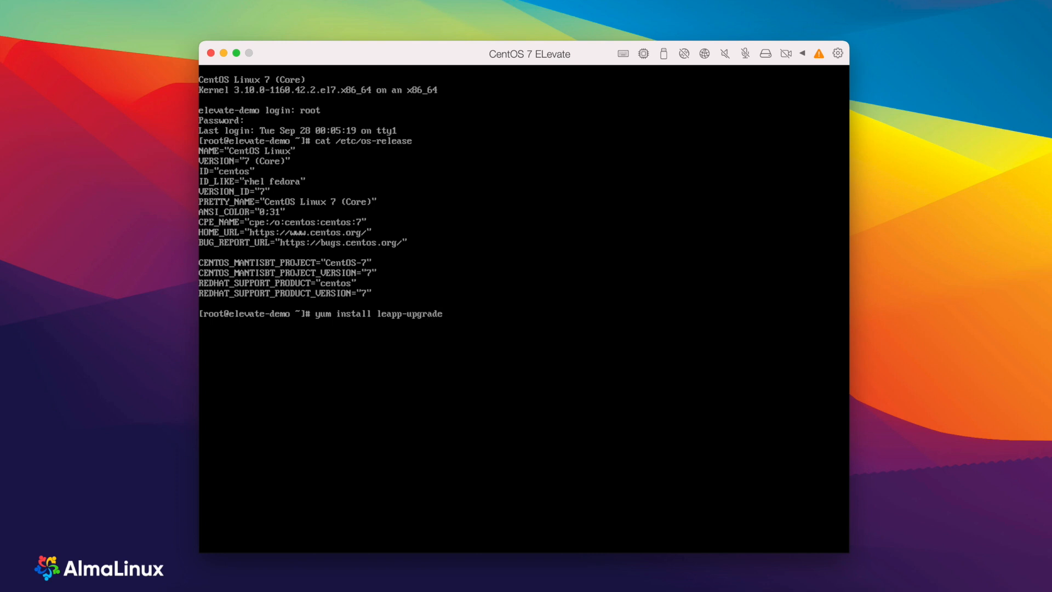
pyautogui.write('leapp-da')
pyautogui.write('ta-almalin')
pyautogui.write('ux -y')
pyautogui.press('Return')
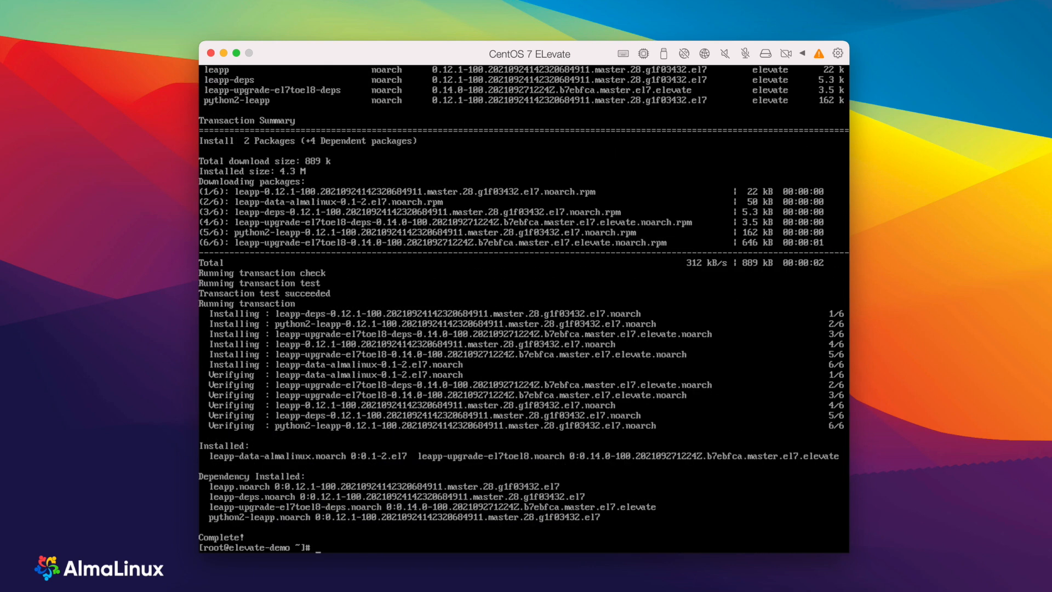
pyautogui.write('le')
pyautogui.write('app preup')
pyautogui.write('grade')
# Run leapp preupgrade to generate the report and answerfile under /var/log/leapp.
pyautogui.press('Return')
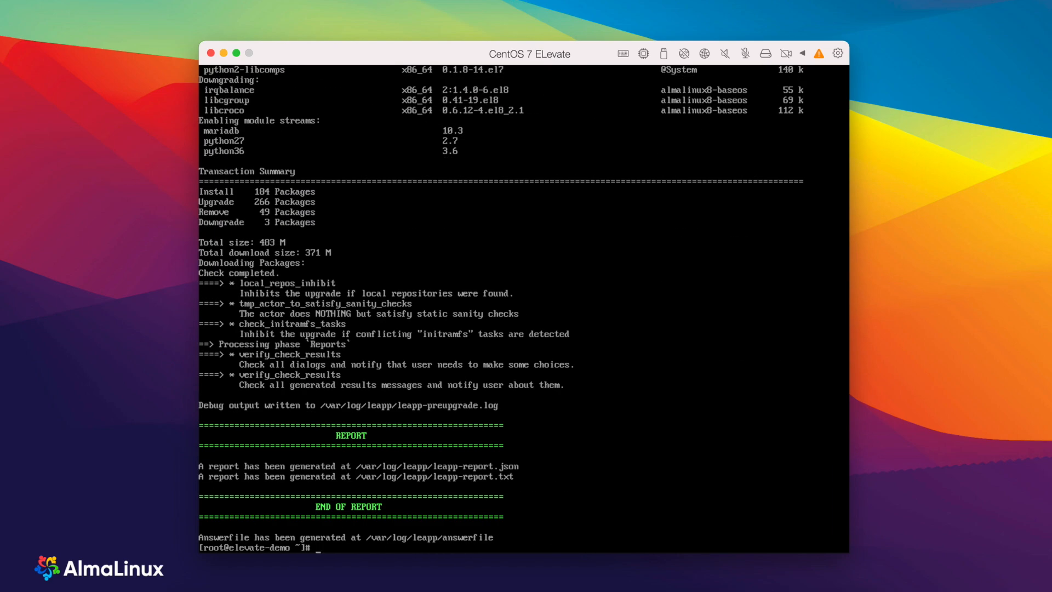
pyautogui.write('leapp up')
pyautogui.write('grade')
# Run leapp upgrade to download the 450 AlmaLinux 8 packages and build the upgrade initramfs.
pyautogui.press('Return')
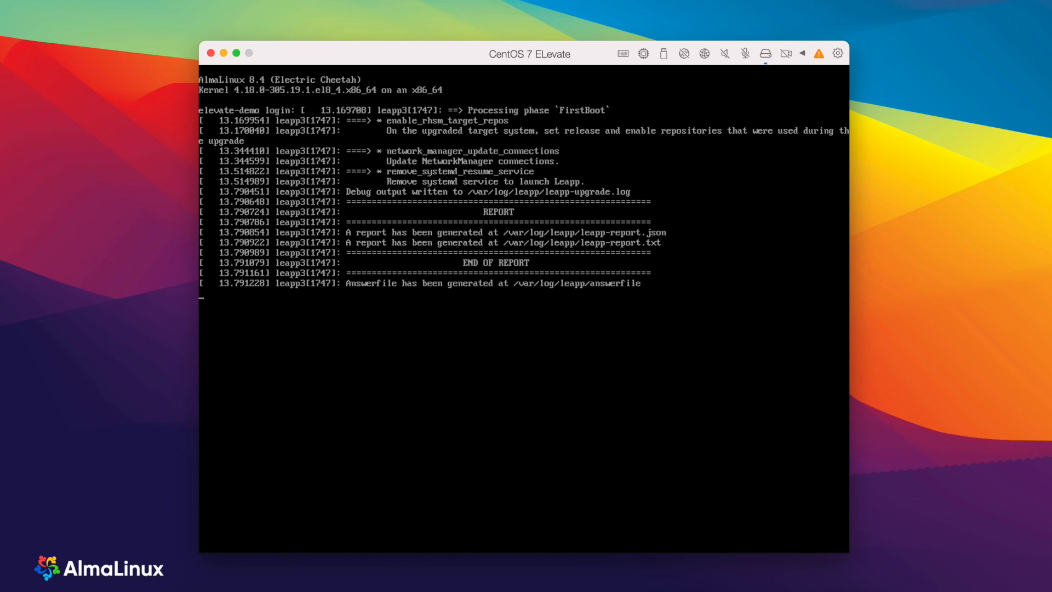
# Log in as root and show /etc/os-release reporting AlmaLinux 8.4 (Electric Cheetah).
pyautogui.press('Return')
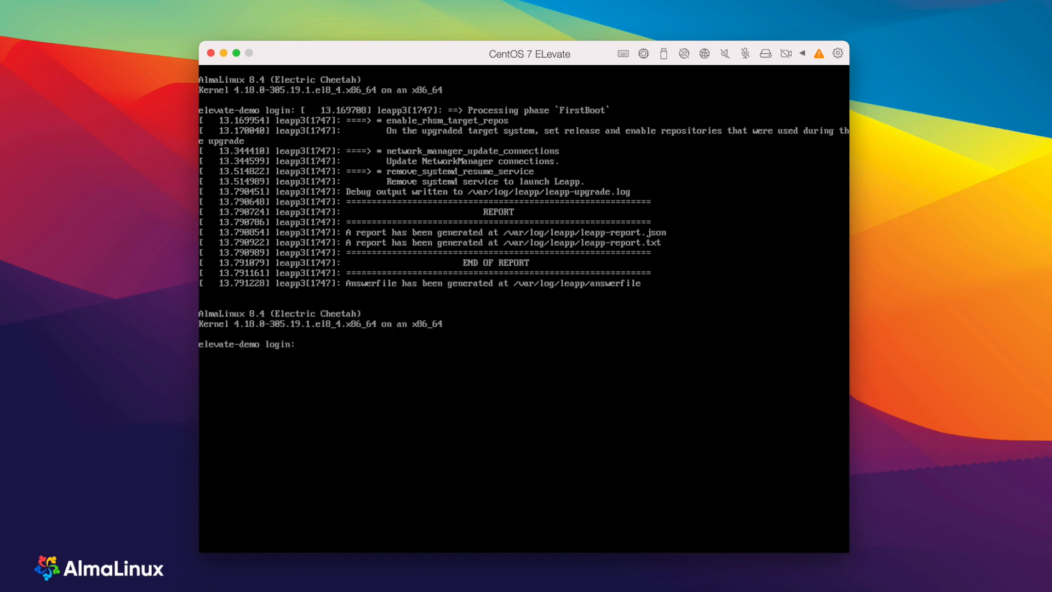
pyautogui.write('ro')
pyautogui.write('ot')
pyautogui.press('Return')
pyautogui.press('Return')
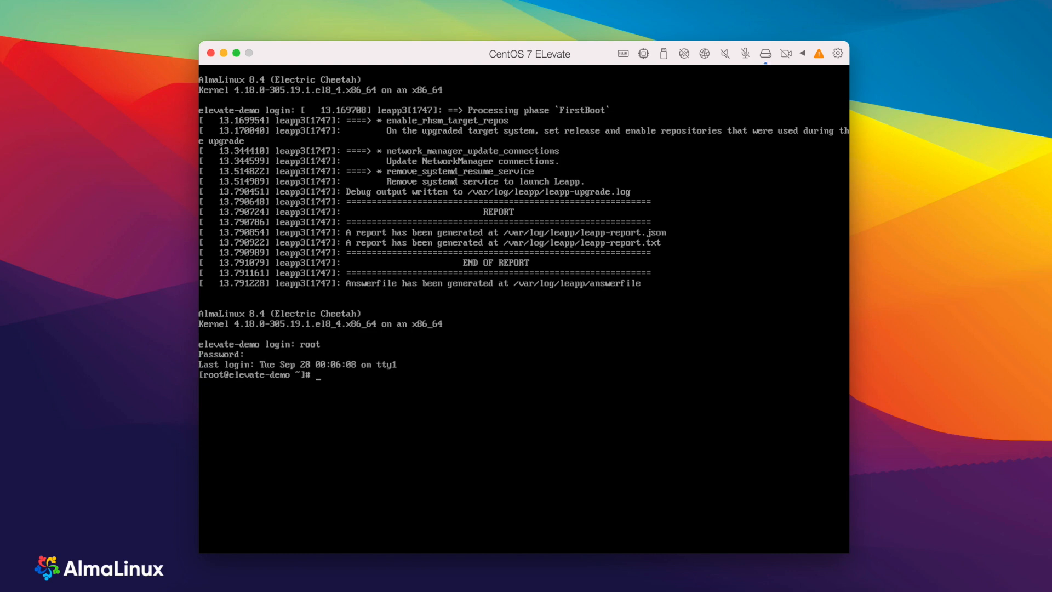
pyautogui.write('cat /etc/os')
pyautogui.write('-release')
pyautogui.press('Return')
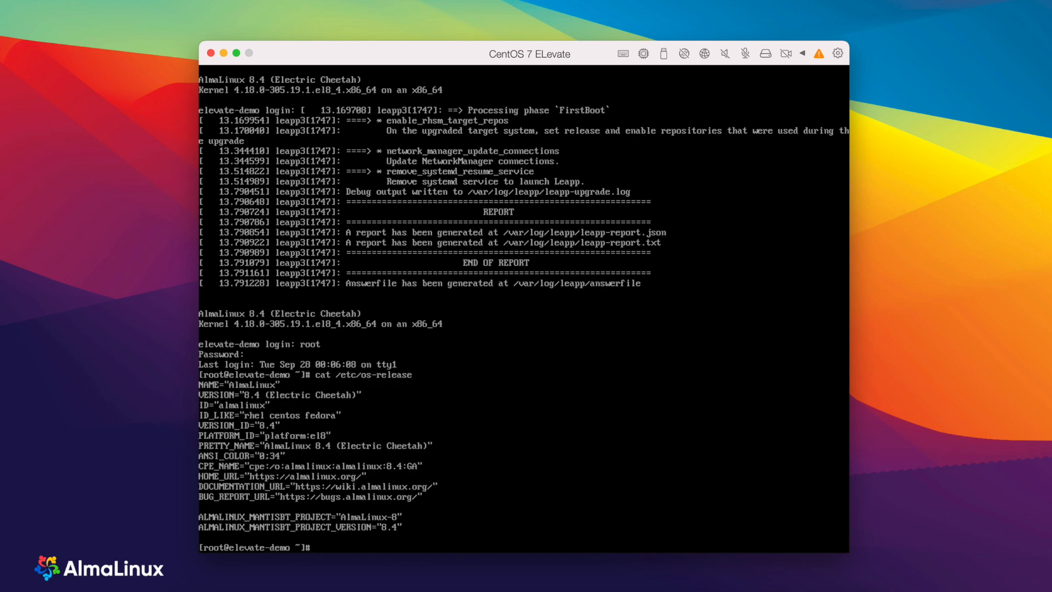